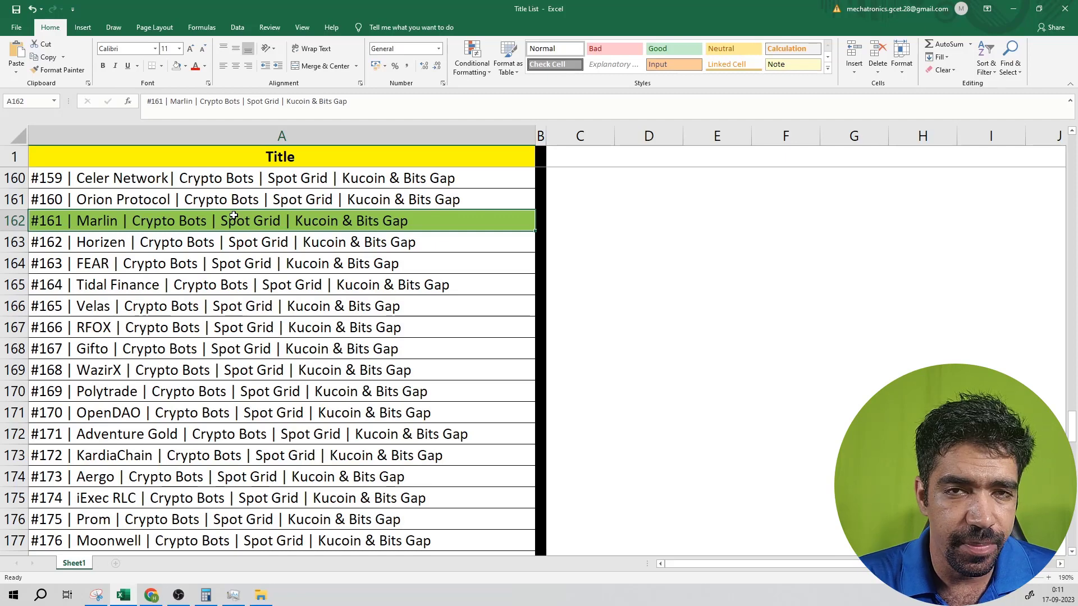
Step: Hide Excel and search CoinMarketCap for POND to reach the Marlin page
{"action": "left_click", "coordinate": [1013, 8]}
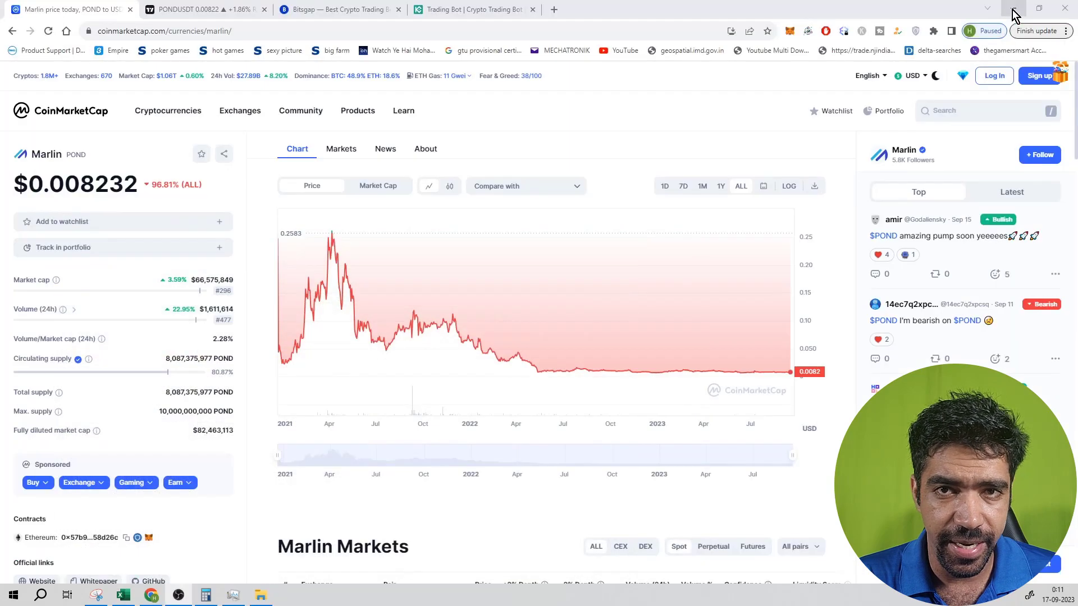
{"action": "left_click", "coordinate": [950, 113]}
{"action": "type", "text": "POND"}
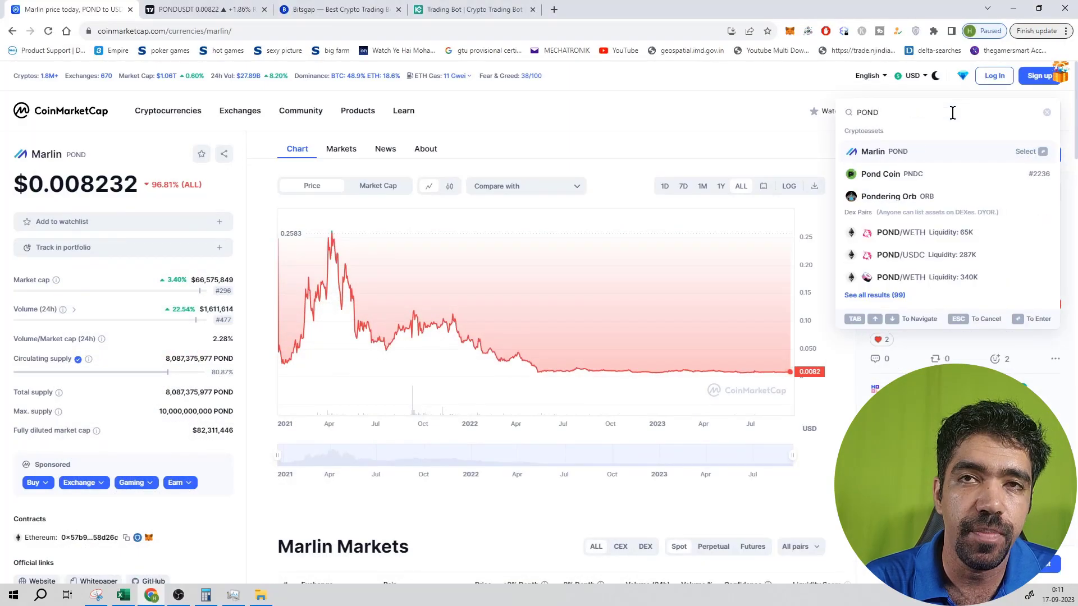
{"action": "left_click", "coordinate": [575, 127]}
Step: Highlight POND's $0.008232 price and show the market cap chart over 1D
{"action": "left_click_drag", "start_coordinate": [133, 191], "coordinate": [12, 183]}
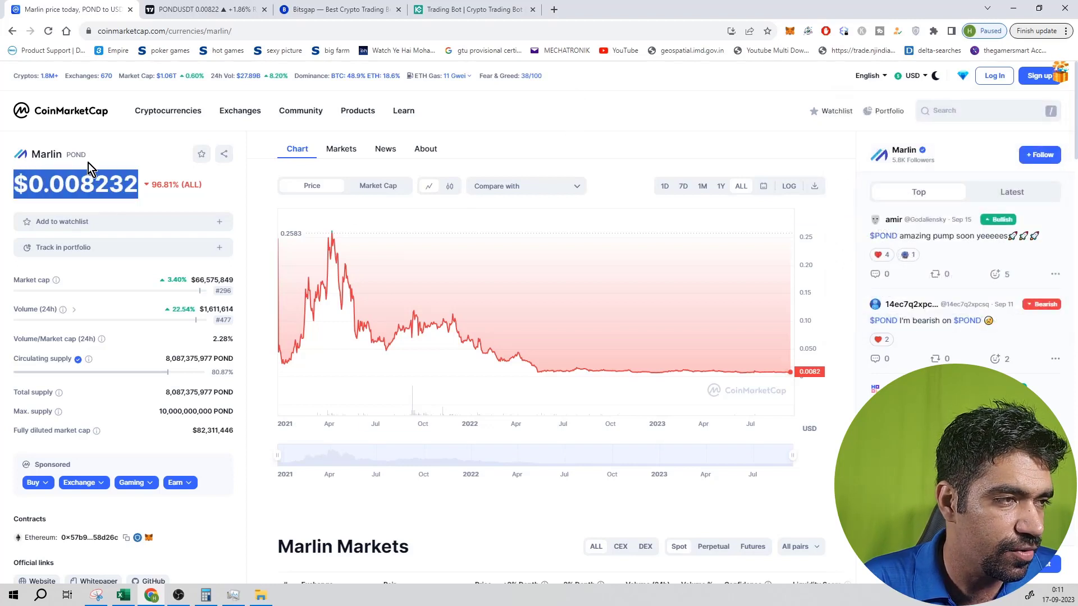
{"action": "left_click", "coordinate": [374, 187]}
{"action": "left_click", "coordinate": [666, 190]}
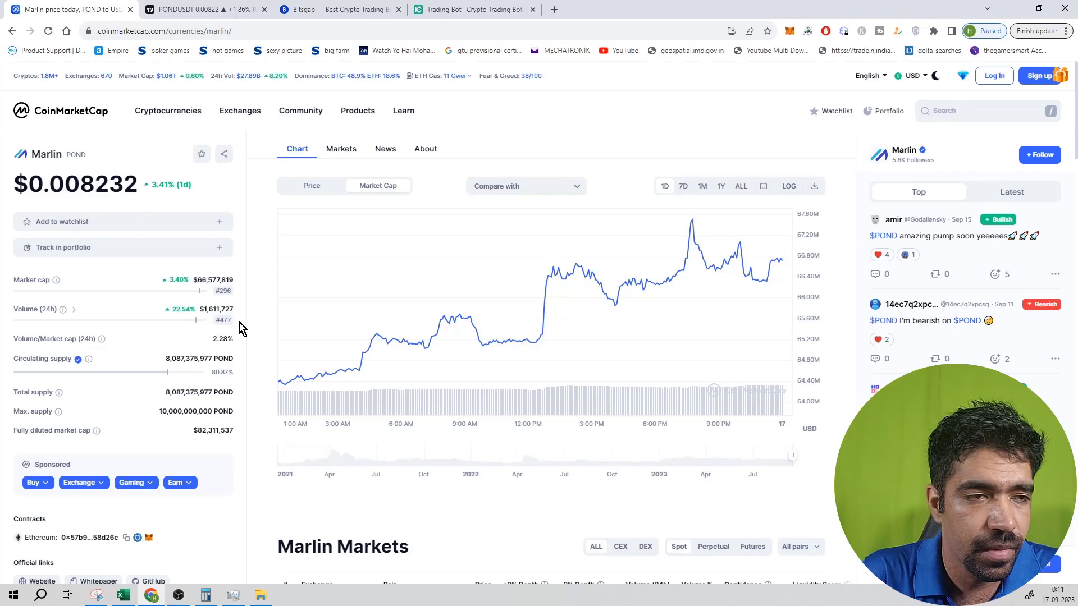
Step: Switch Marlin's chart back to price, check the Markets list, then show ALL-time history
{"action": "left_click", "coordinate": [312, 186]}
{"action": "left_click", "coordinate": [341, 149]}
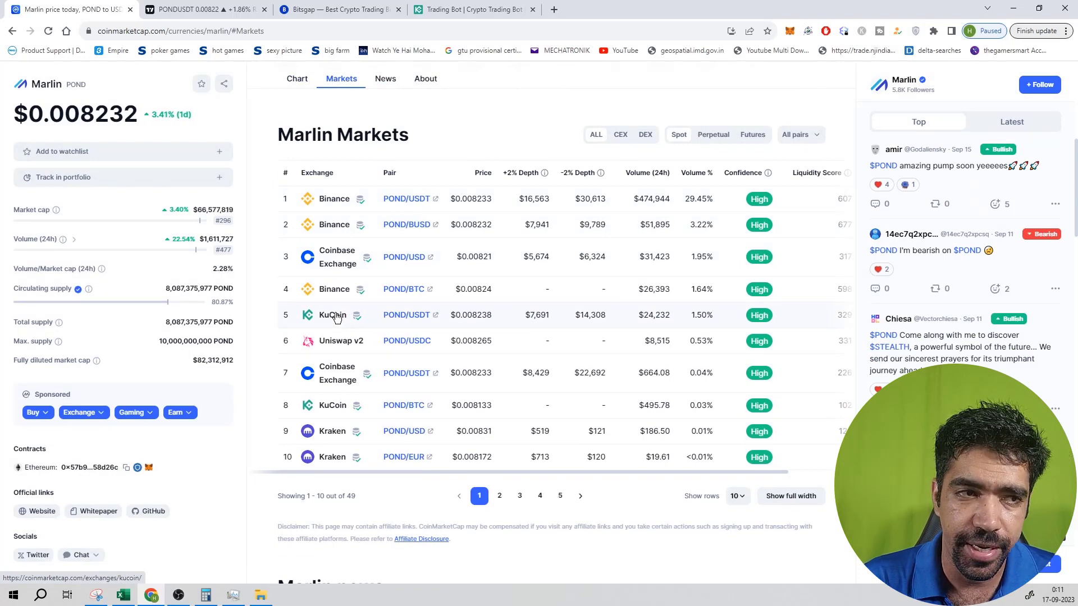
{"action": "scroll", "coordinate": [464, 192], "scroll_direction": "up", "scroll_amount": 7}
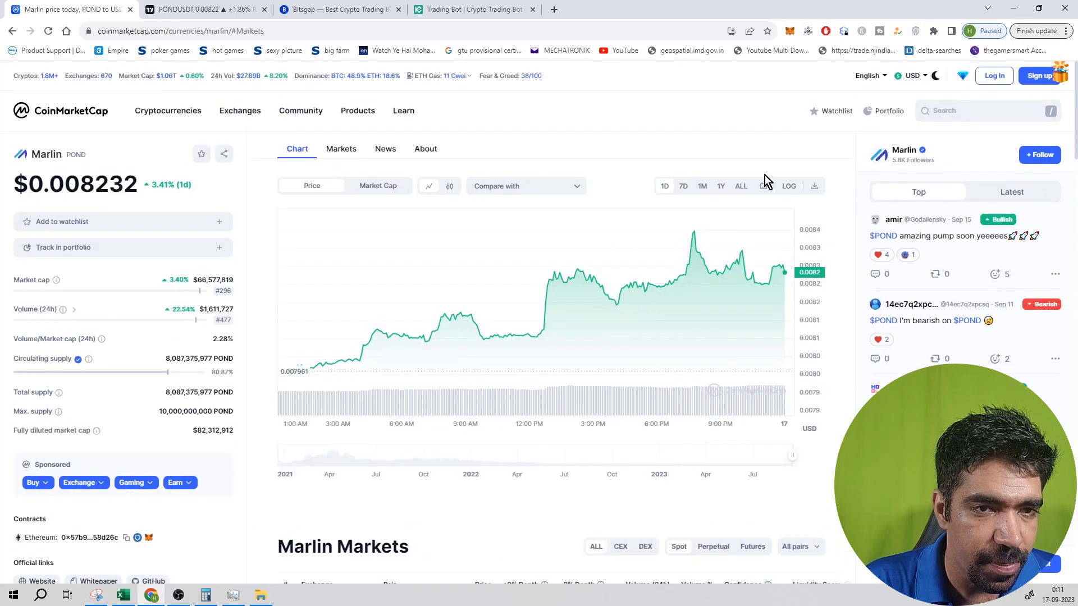
{"action": "left_click", "coordinate": [740, 190]}
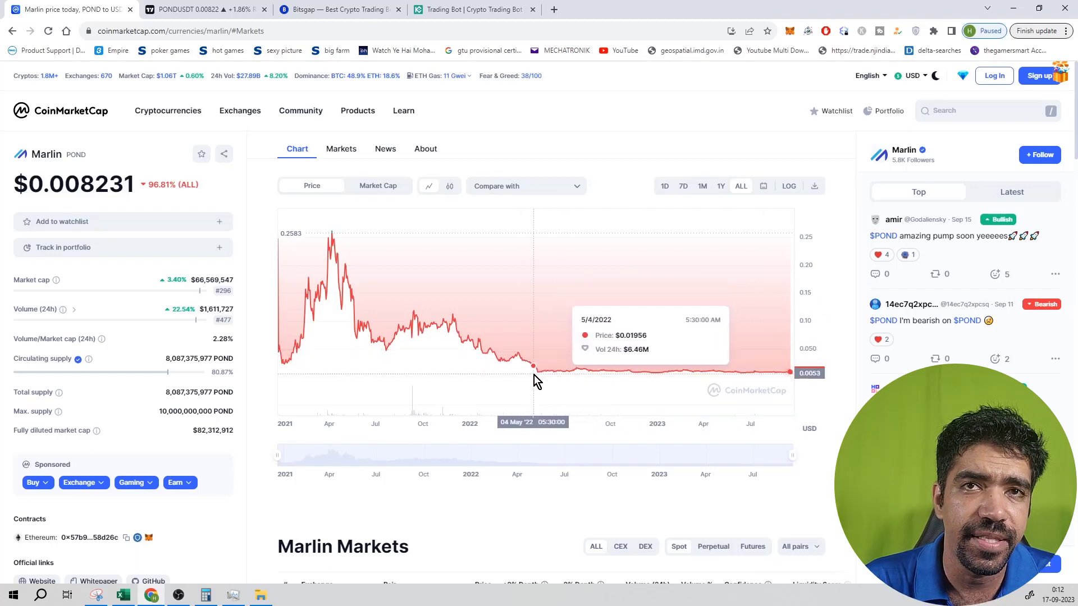
{"action": "left_click", "coordinate": [240, 9]}
Step: Delete the old long-position drawing from the POND/USDT chart
{"action": "scroll", "coordinate": [664, 263], "scroll_direction": "down", "scroll_amount": 5}
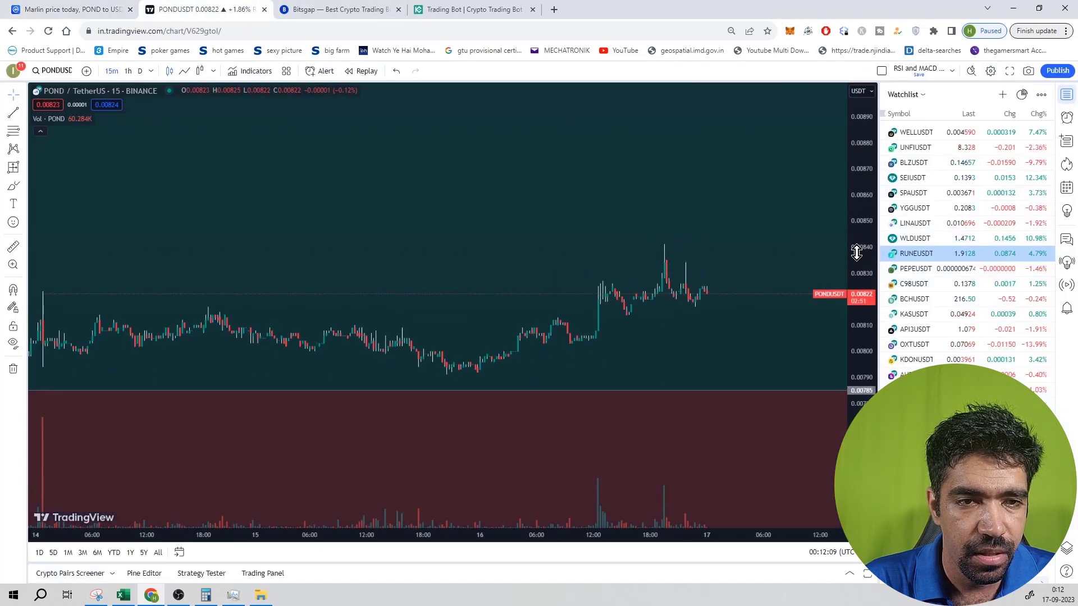
{"action": "scroll", "coordinate": [481, 308], "scroll_direction": "down", "scroll_amount": 3}
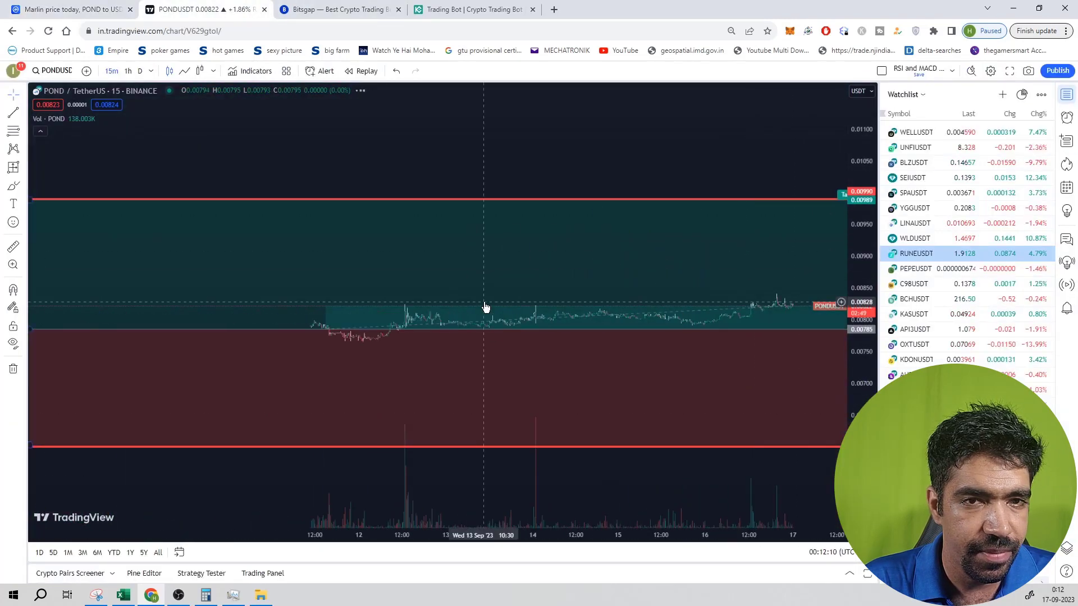
{"action": "left_click", "coordinate": [599, 200]}
{"action": "key", "text": "Delete"}
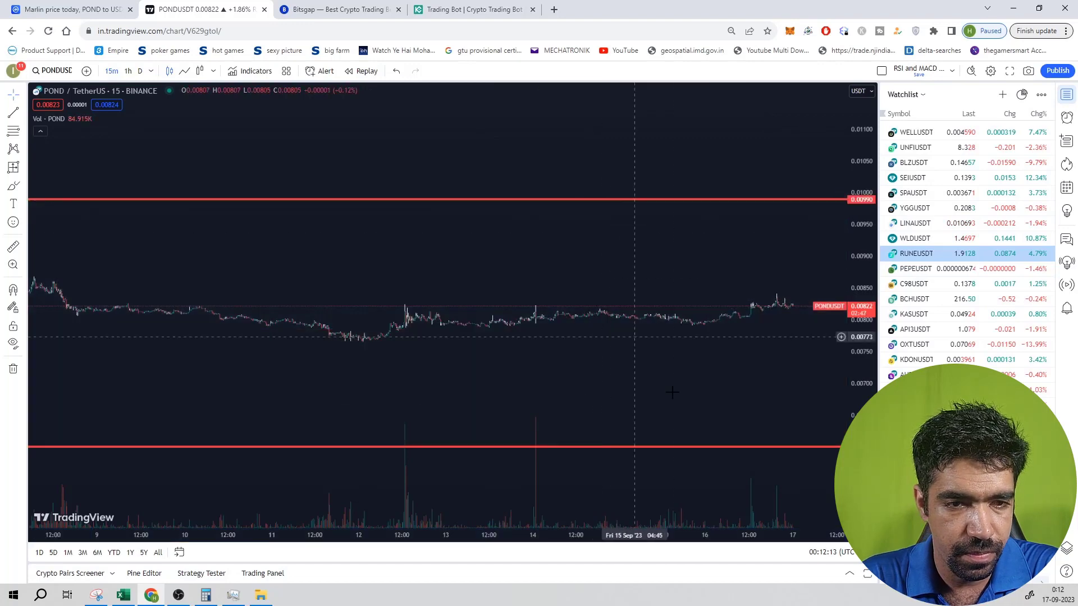
Step: Switch to daily candles, widen the price scale and drag the lower red line further down
{"action": "scroll", "coordinate": [668, 362], "scroll_direction": "down", "scroll_amount": 3}
{"action": "left_click", "coordinate": [140, 71]}
{"action": "scroll", "coordinate": [796, 212], "scroll_direction": "up", "scroll_amount": 5}
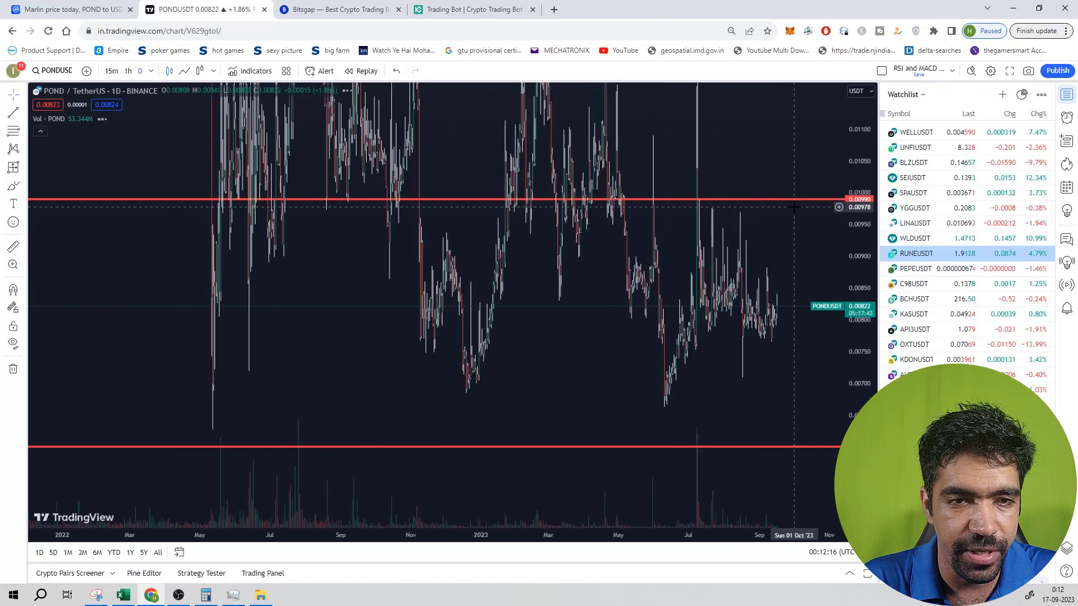
{"action": "left_click_drag", "start_coordinate": [864, 135], "coordinate": [862, 185]}
{"action": "scroll", "coordinate": [746, 261], "scroll_direction": "up", "scroll_amount": 3}
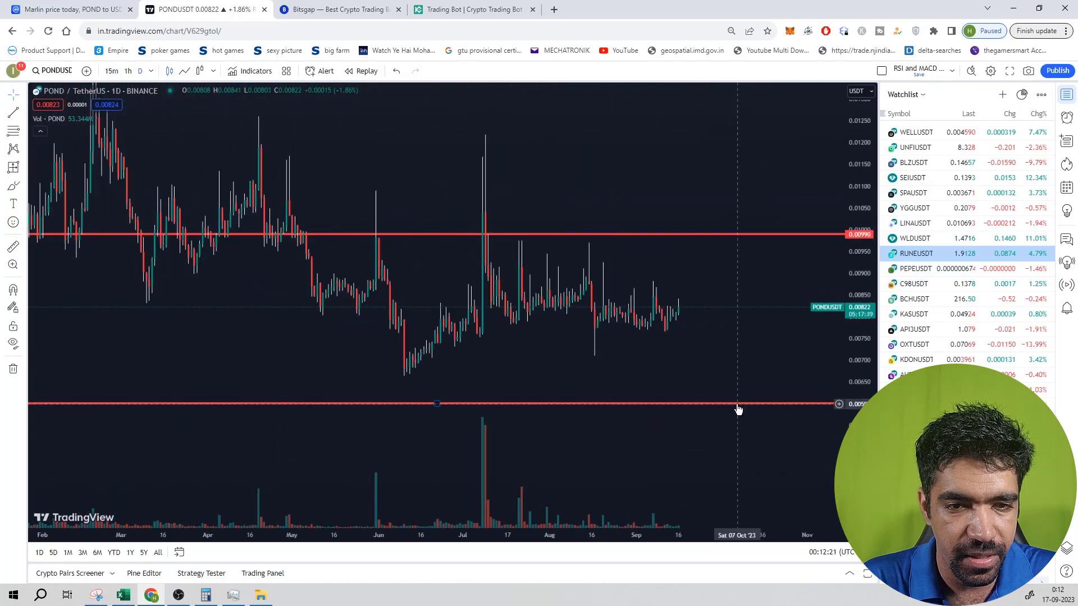
{"action": "mouse_move", "coordinate": [735, 403]}
{"action": "left_mouse_down"}
{"action": "mouse_move", "coordinate": [748, 457]}
{"action": "mouse_move", "coordinate": [752, 448]}
{"action": "left_mouse_up"}
{"action": "left_click", "coordinate": [735, 234]}
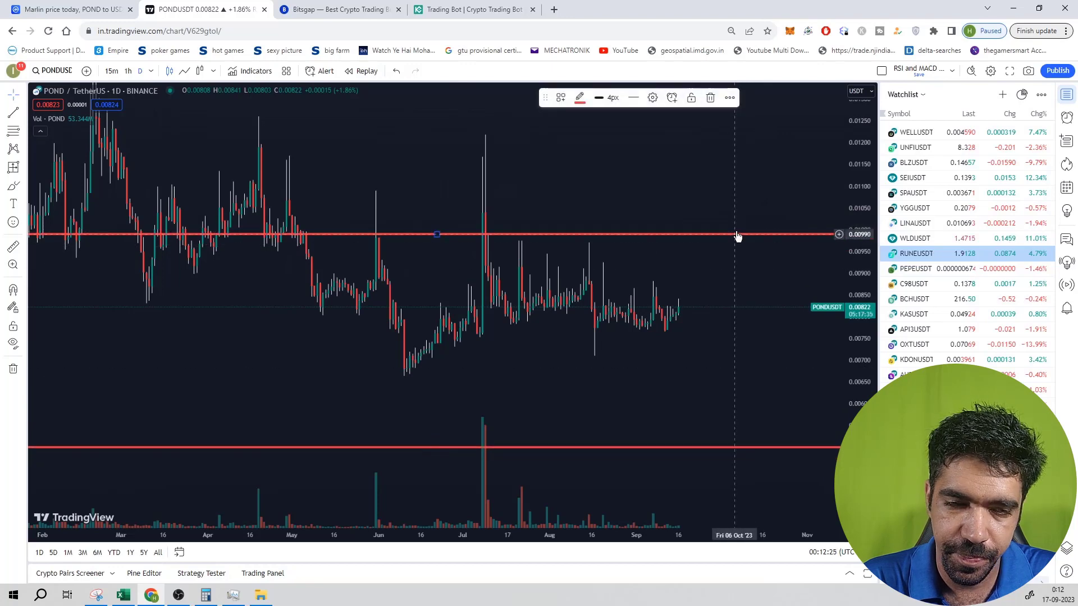
{"action": "scroll", "coordinate": [729, 292], "scroll_direction": "up", "scroll_amount": 2}
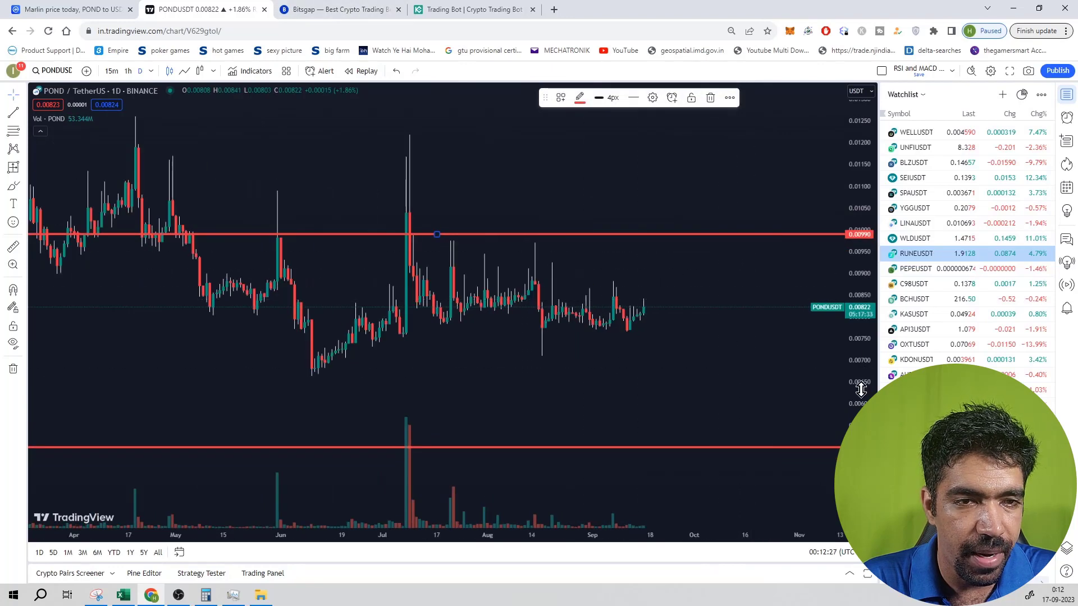
Step: Draw a long position targeting 0.00990 (+20.73%) with its stop on the lower red line (-38.29%)
{"action": "left_click", "coordinate": [21, 169]}
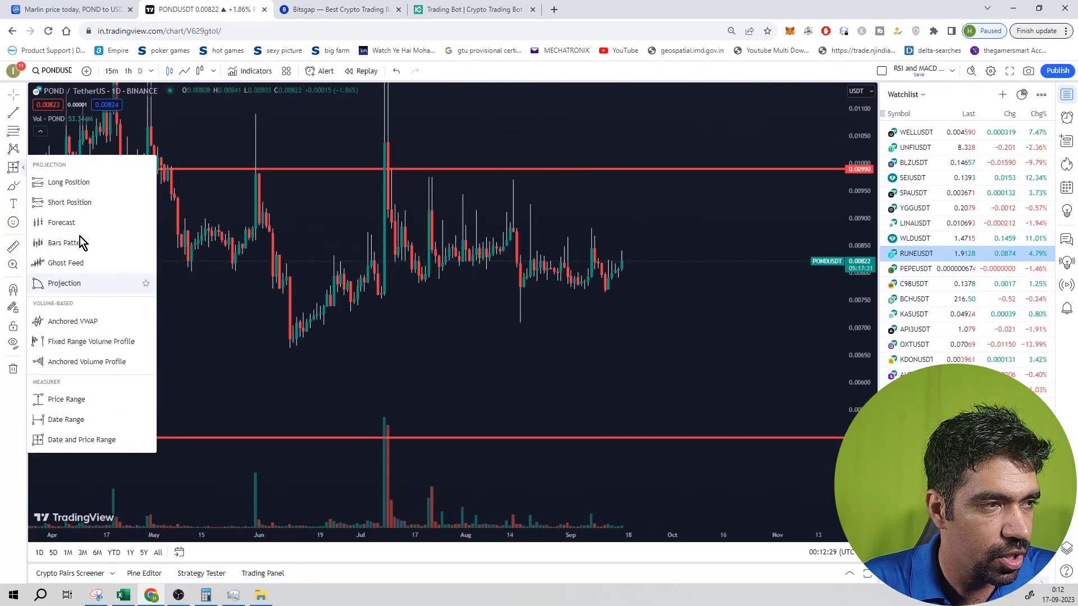
{"action": "left_click", "coordinate": [101, 181]}
{"action": "left_click", "coordinate": [636, 262]}
{"action": "left_click_drag", "start_coordinate": [648, 195], "coordinate": [649, 168]}
{"action": "left_click_drag", "start_coordinate": [639, 328], "coordinate": [651, 433]}
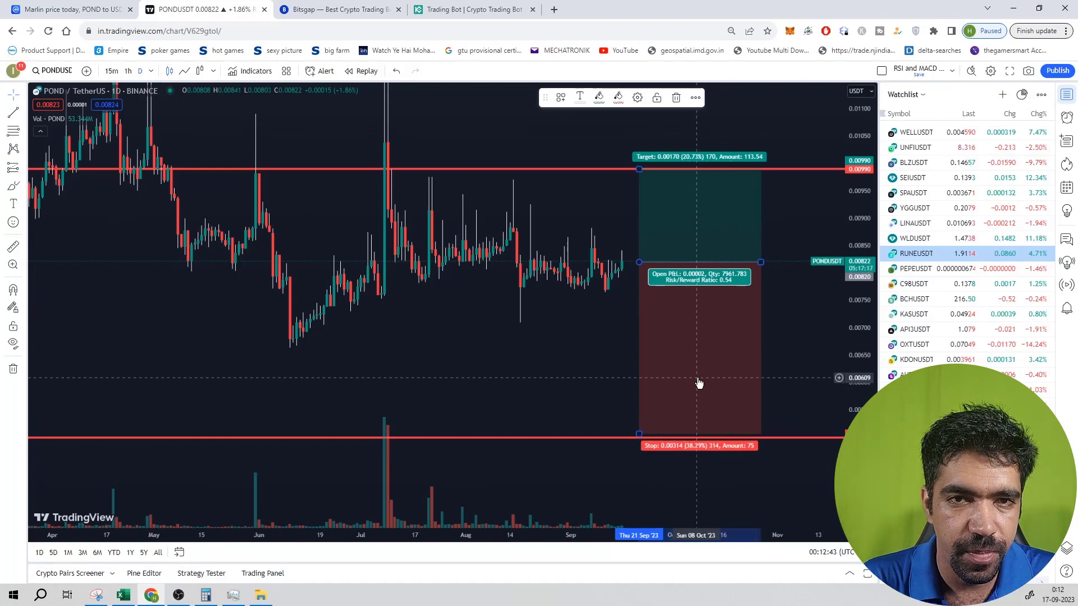
Step: Enter a manual price range of Low 0.005 and High 0.01 for the POND/USDT grid bot
{"action": "left_click", "coordinate": [362, 9]}
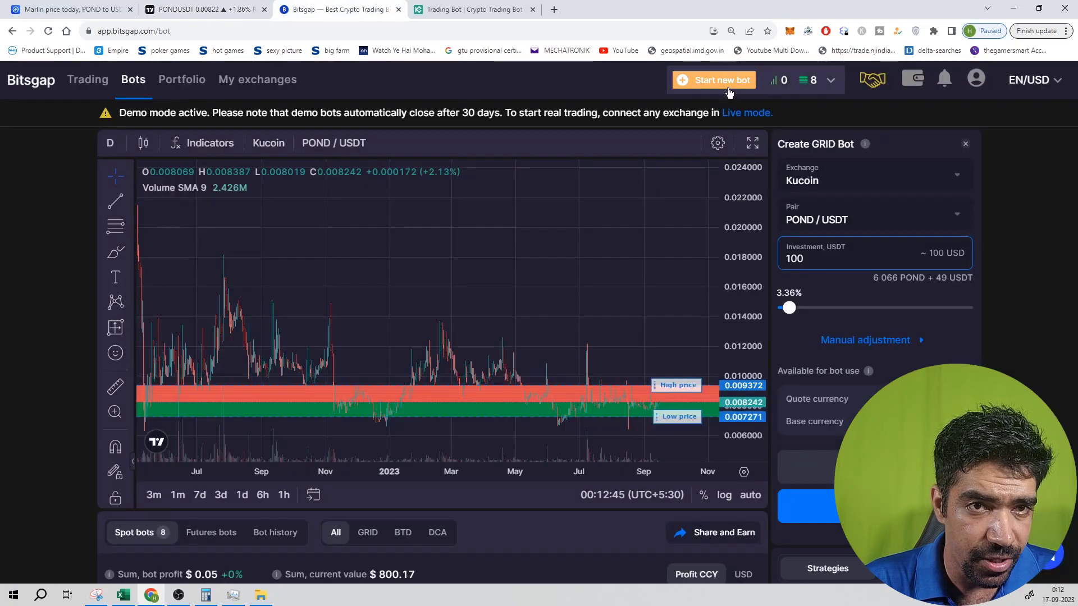
{"action": "left_click", "coordinate": [890, 344]}
{"action": "left_click", "coordinate": [778, 377]}
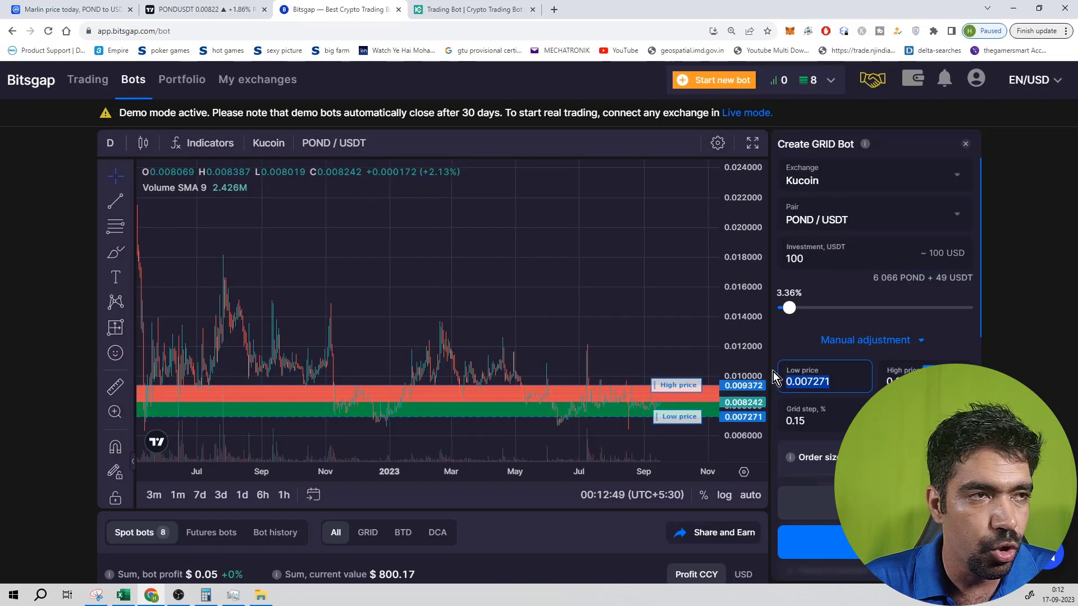
{"action": "left_click", "coordinate": [214, 9]}
{"action": "left_click", "coordinate": [320, 10]}
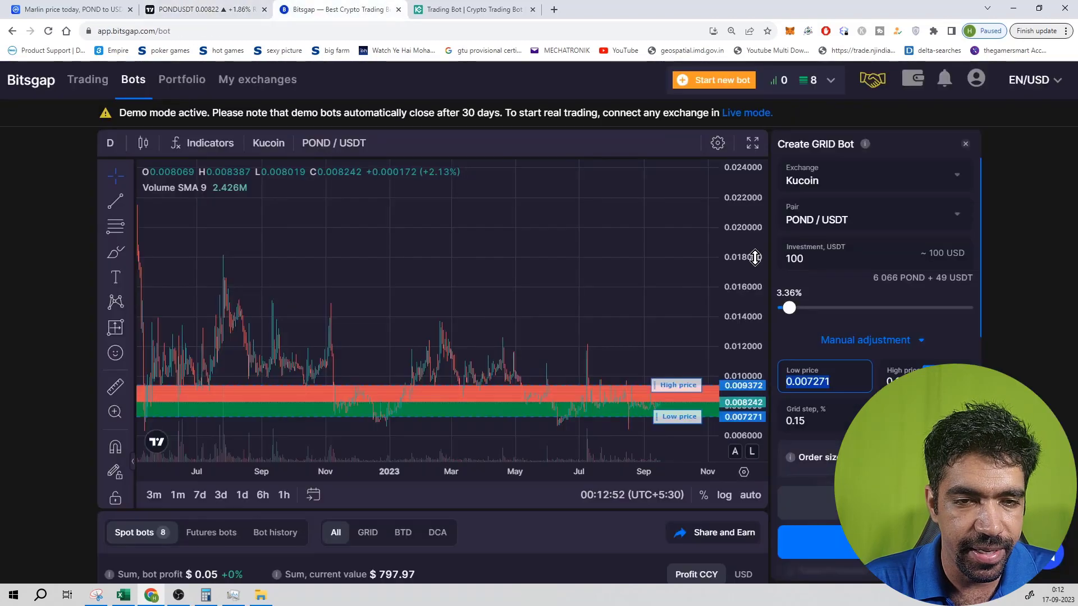
{"action": "type", "text": "0.005"}
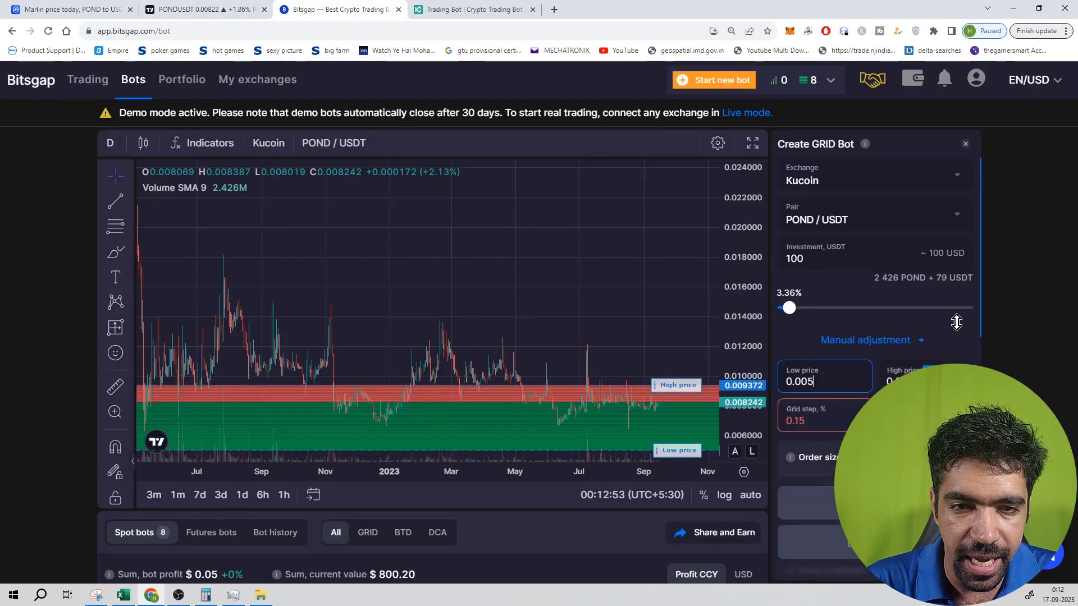
{"action": "key", "text": "Tab"}
{"action": "type", "text": "0.01"}
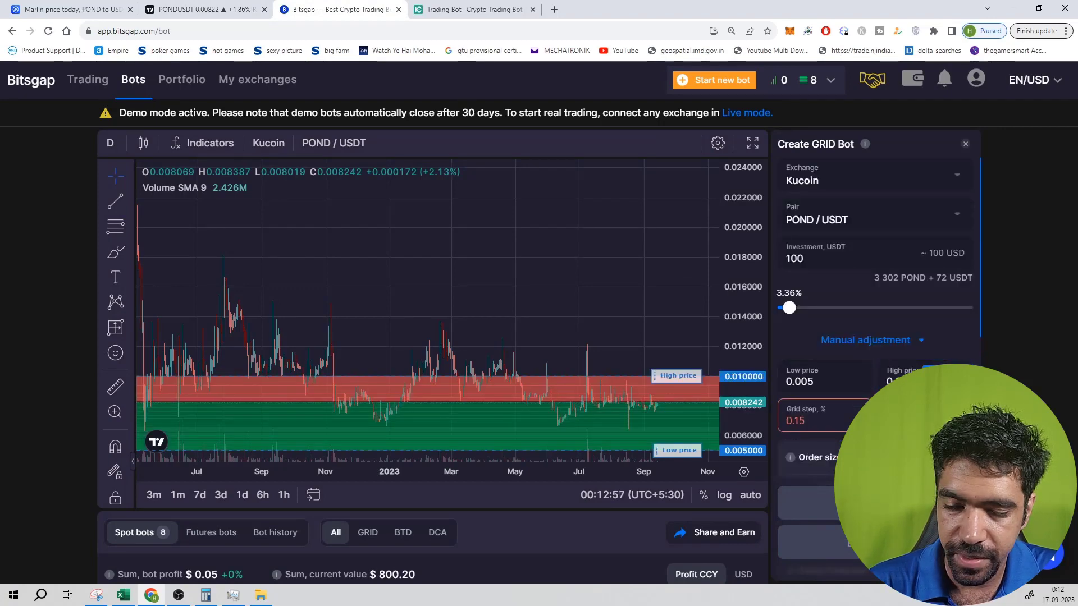
{"action": "scroll", "coordinate": [936, 335], "scroll_direction": "down", "scroll_amount": 3}
Step: Run a backtest on the 100-level grid, review the results and close them
{"action": "left_click", "coordinate": [954, 342]}
{"action": "left_click", "coordinate": [808, 503]}
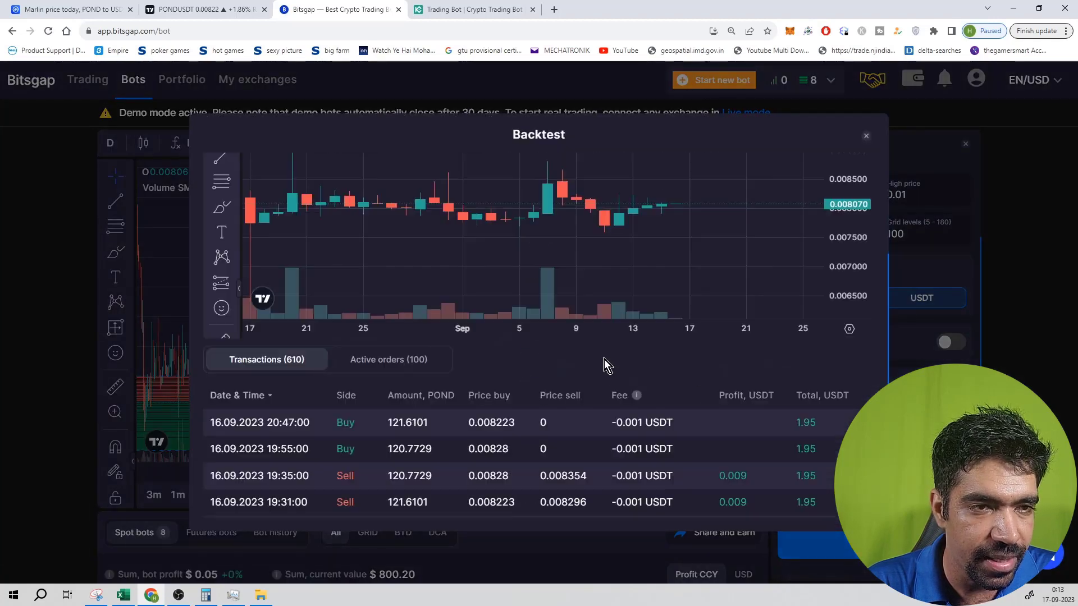
{"action": "scroll", "coordinate": [634, 318], "scroll_direction": "up", "scroll_amount": 2}
{"action": "scroll", "coordinate": [634, 318], "scroll_direction": "down", "scroll_amount": 4}
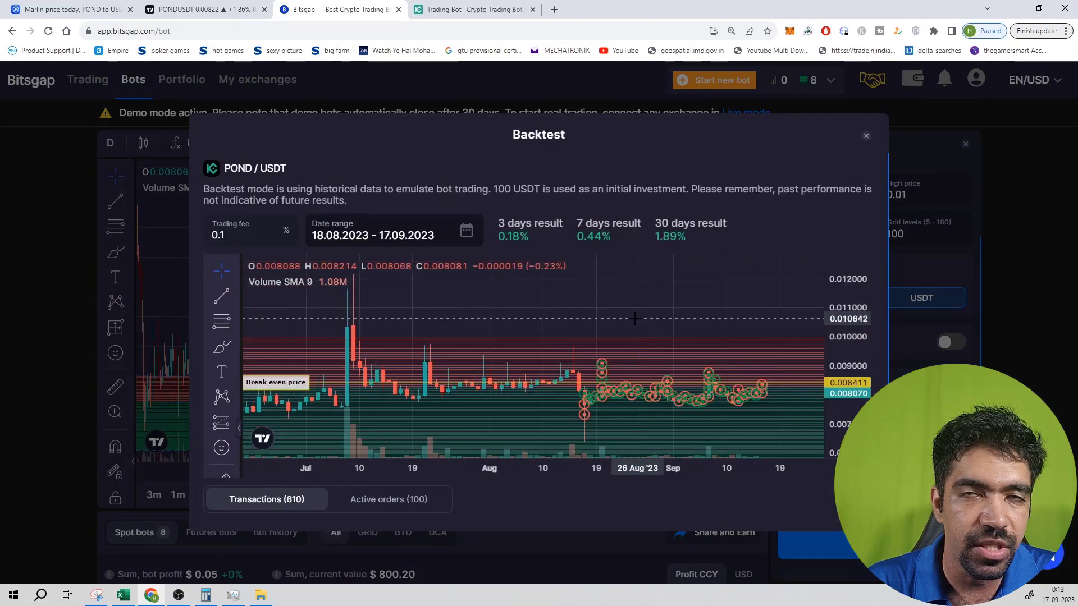
{"action": "left_click", "coordinate": [866, 138]}
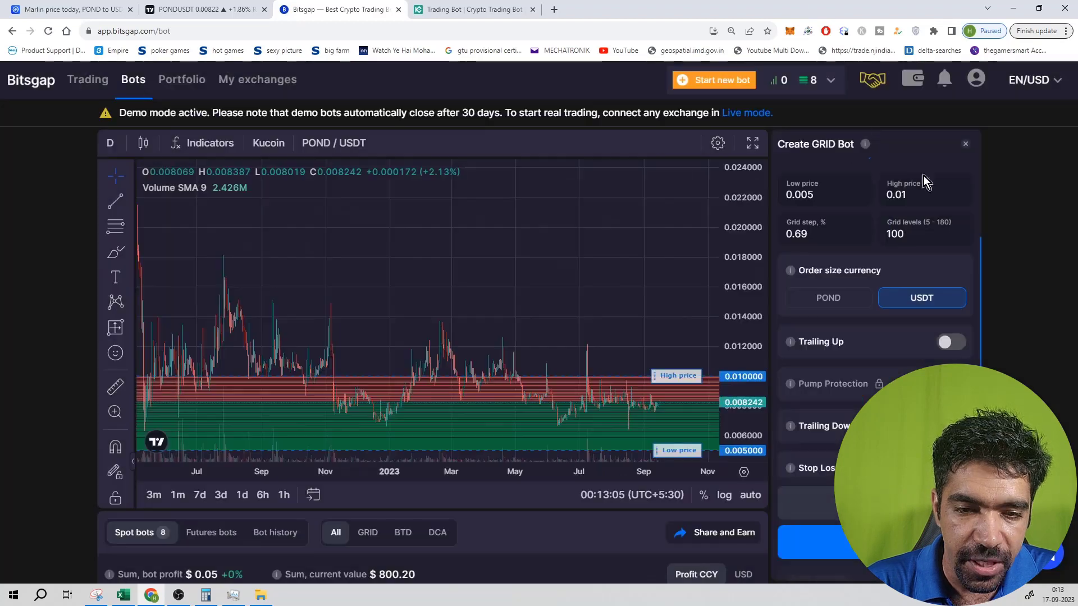
Step: Preview the demo bot's 0.005–0.01 range and 100 grid levels, then start it
{"action": "left_click", "coordinate": [812, 542]}
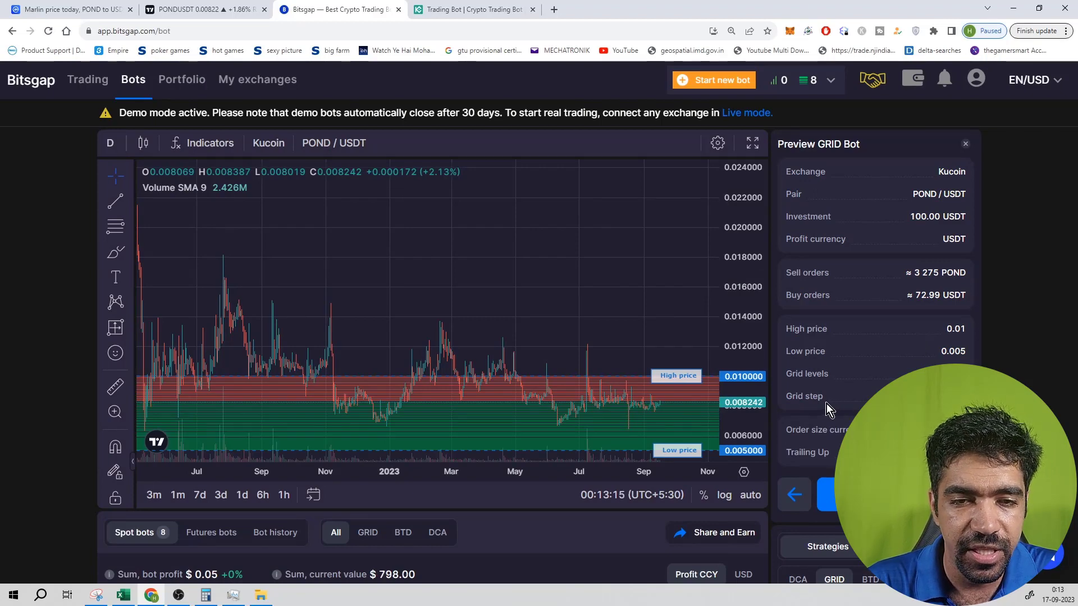
{"action": "left_click_drag", "start_coordinate": [787, 328], "coordinate": [875, 375]}
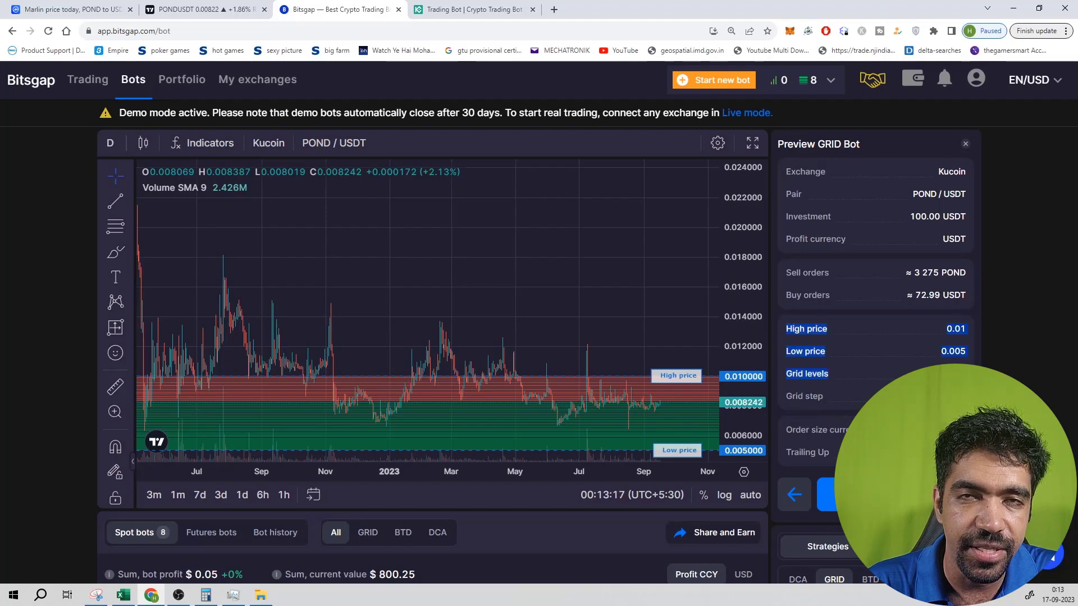
{"action": "left_click", "coordinate": [876, 375]}
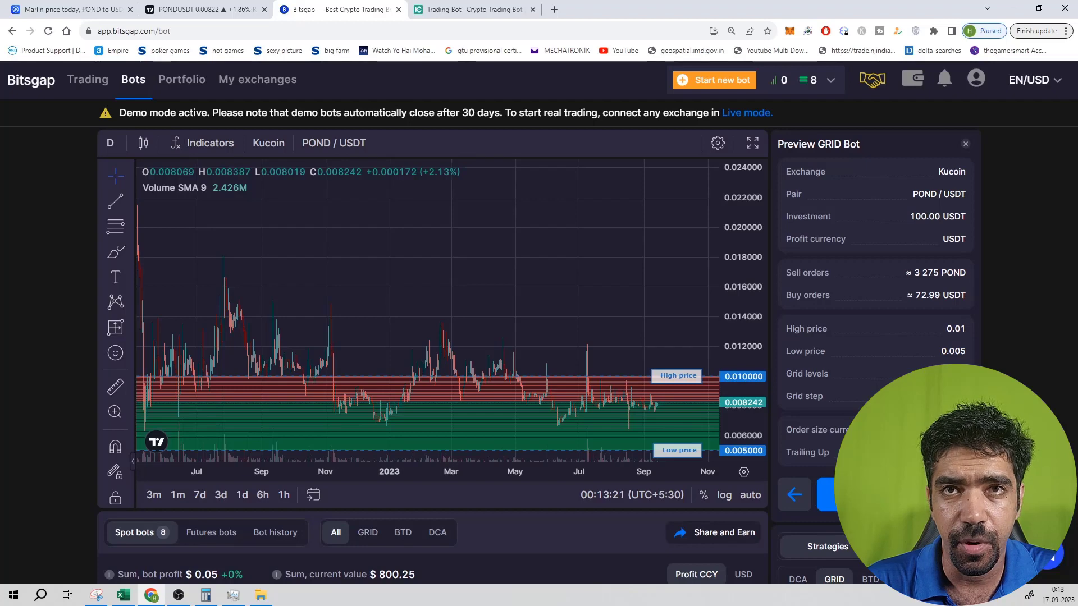
{"action": "left_click", "coordinate": [826, 494]}
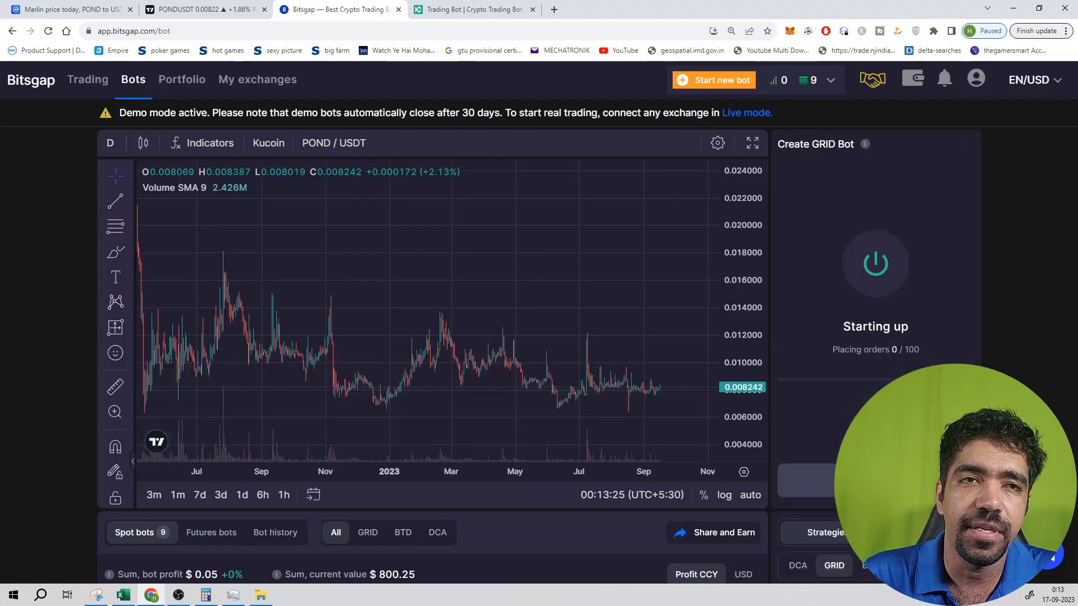
{"action": "left_click", "coordinate": [472, 9]}
Step: Switch KuCoin's spot grid to Custom and enter a 0.005–0.01 price range
{"action": "mouse_move", "coordinate": [284, 91]}
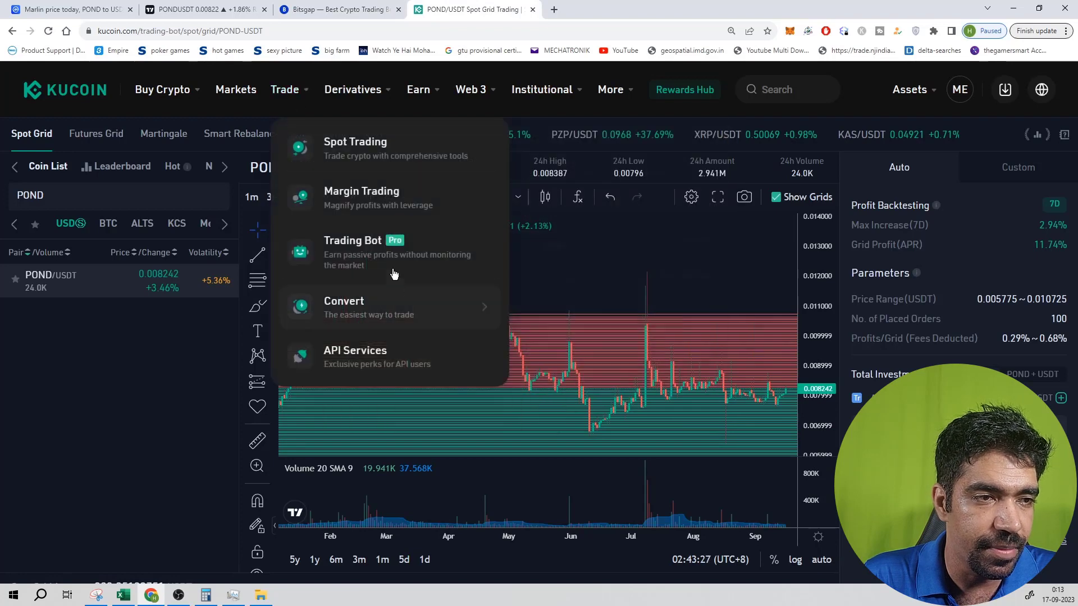
{"action": "left_click", "coordinate": [1017, 167]}
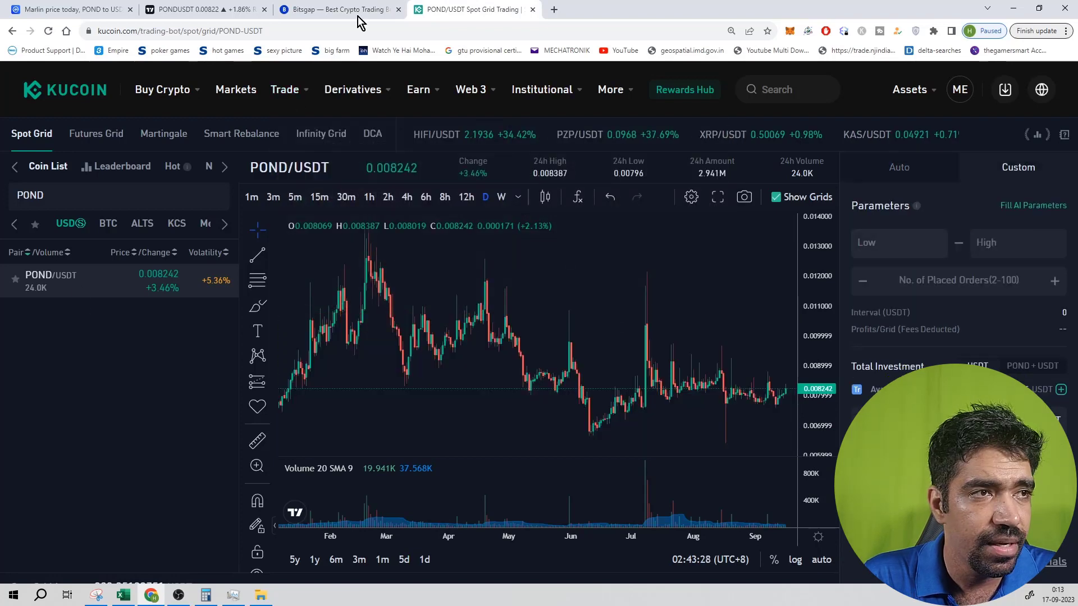
{"action": "left_click", "coordinate": [221, 9]}
{"action": "left_click", "coordinate": [525, 9]}
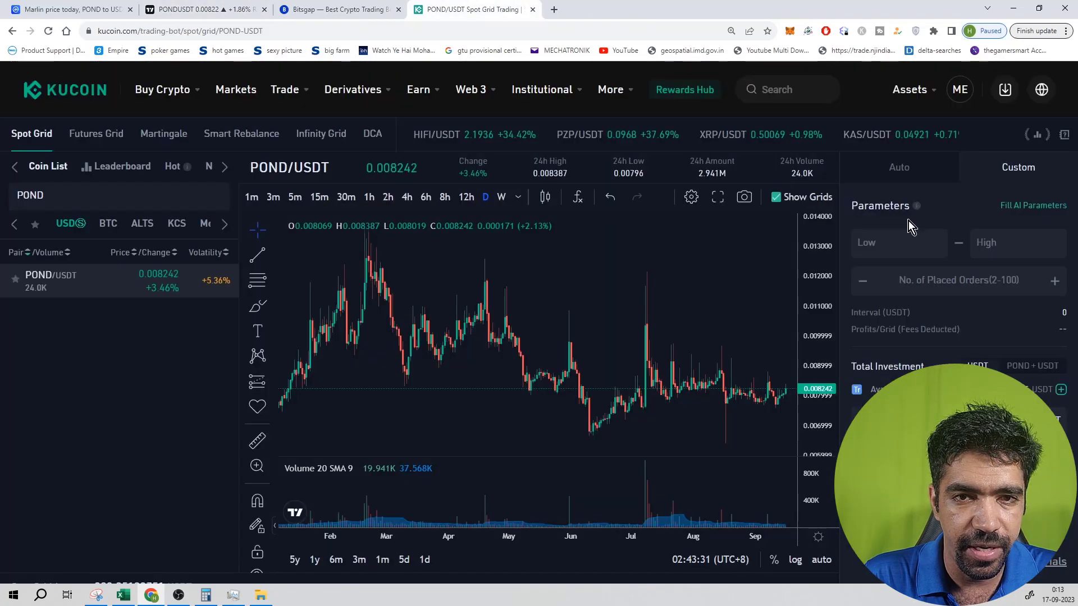
{"action": "type", "text": "0.005"}
{"action": "left_click", "coordinate": [1035, 232]}
{"action": "type", "text": "0.01"}
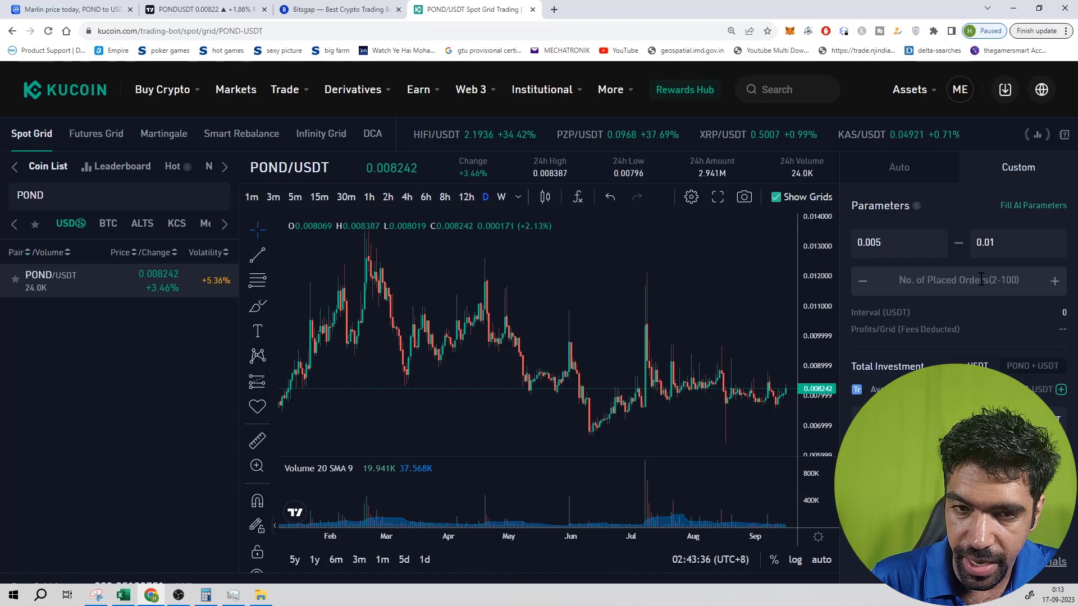
Step: Set placed orders to 50, giving 0.84%–1.83% profit per grid
{"action": "left_click", "coordinate": [980, 280]}
{"action": "type", "text": "100"}
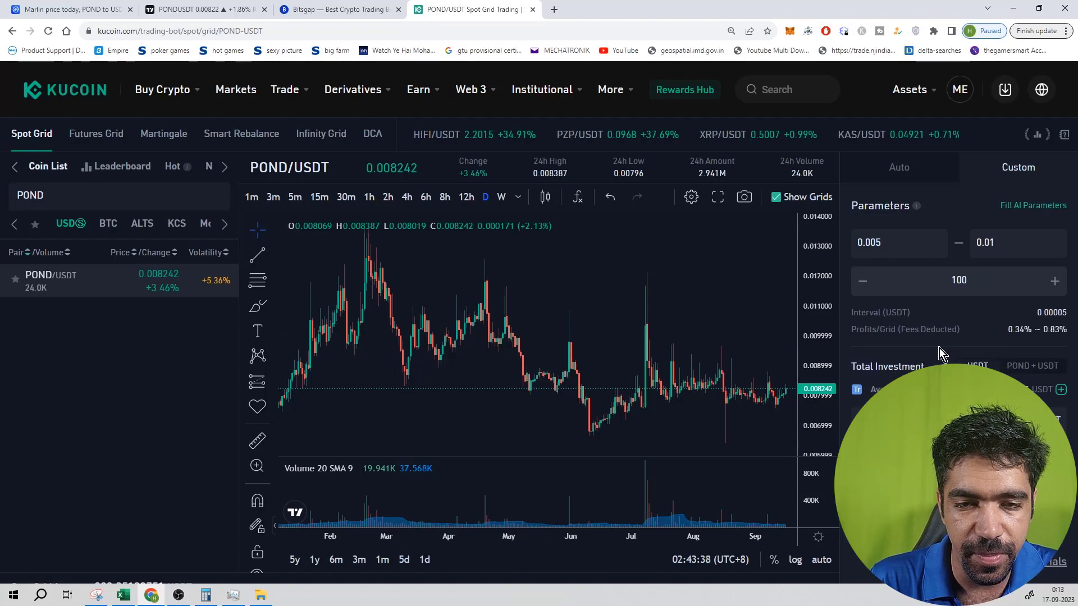
{"action": "scroll", "coordinate": [977, 278], "scroll_direction": "down", "scroll_amount": 2}
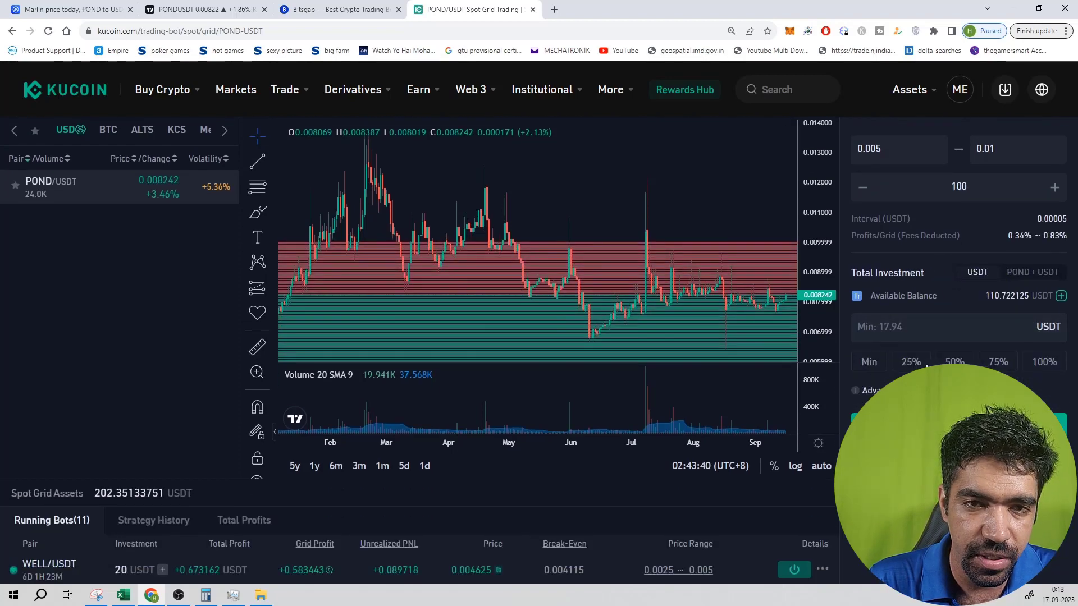
{"action": "scroll", "coordinate": [976, 278], "scroll_direction": "up", "scroll_amount": 2}
{"action": "left_click_drag", "start_coordinate": [977, 278], "coordinate": [943, 275]}
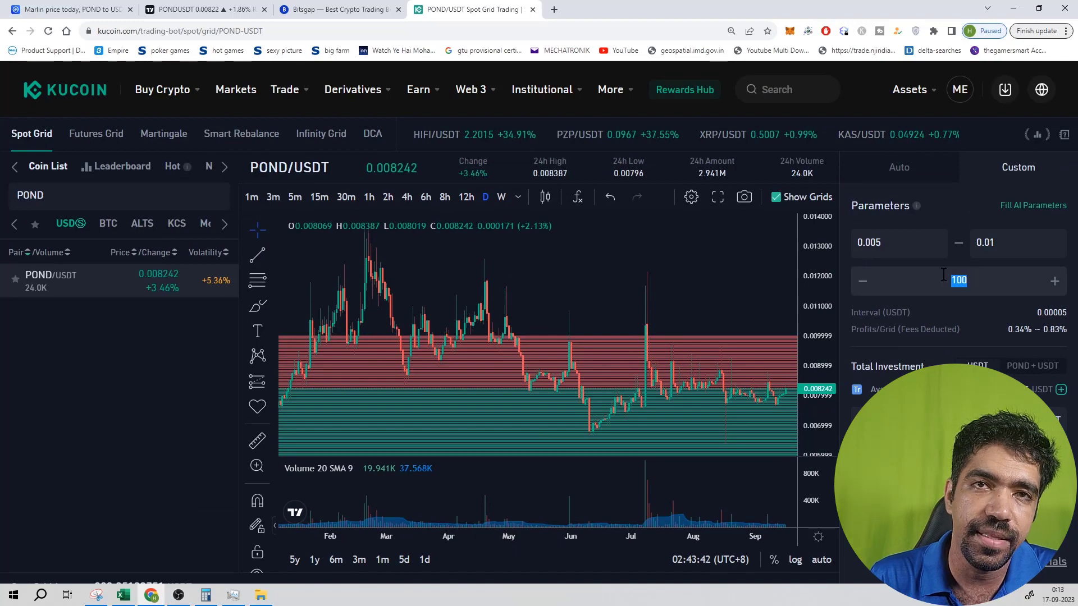
{"action": "type", "text": "50"}
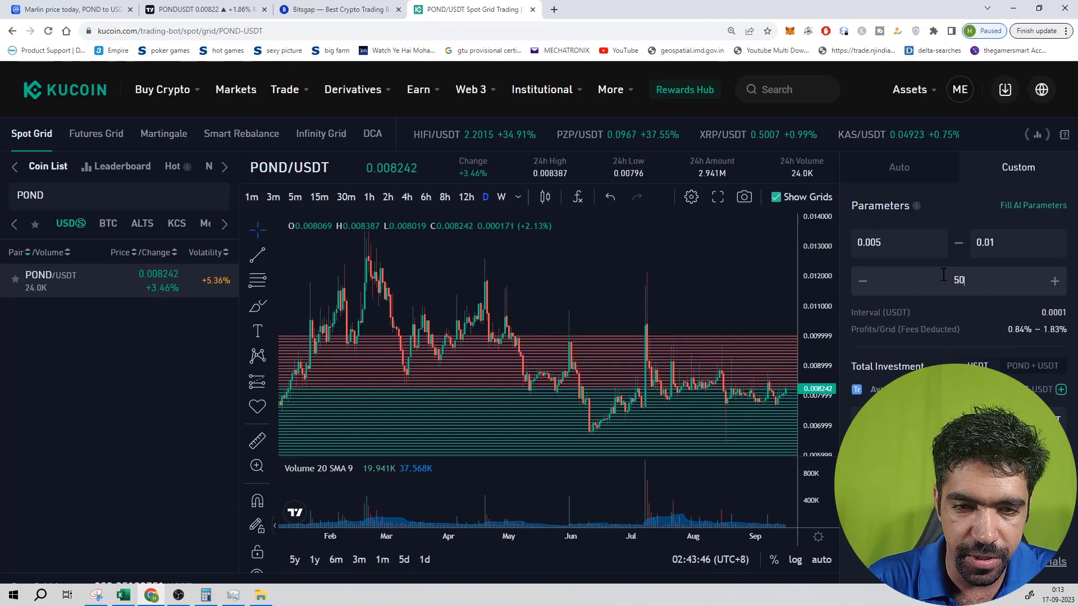
{"action": "scroll", "coordinate": [969, 308], "scroll_direction": "down", "scroll_amount": 2}
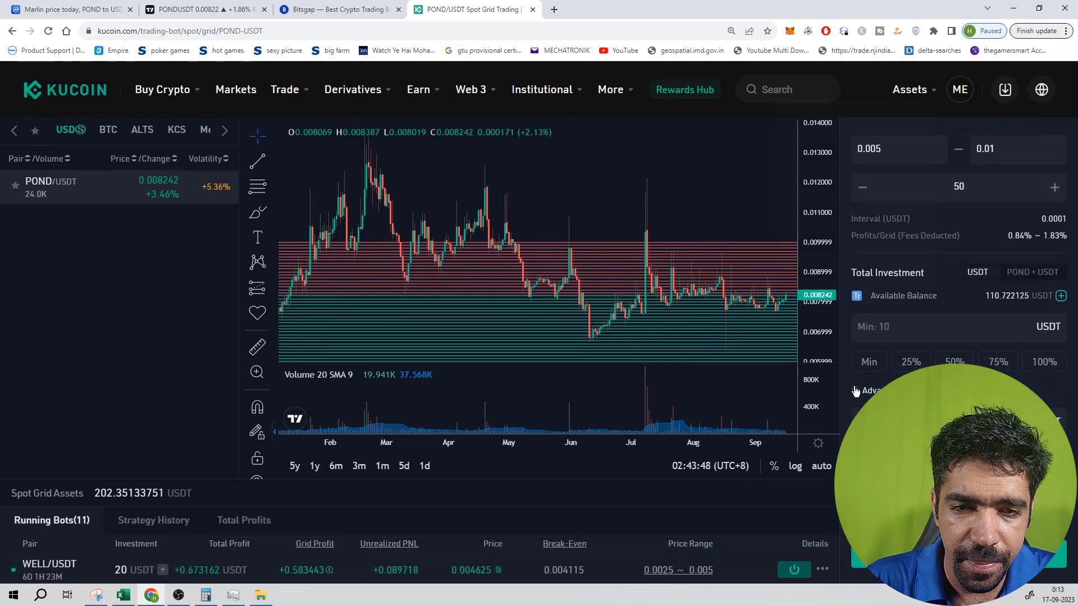
{"action": "scroll", "coordinate": [954, 337], "scroll_direction": "down", "scroll_amount": 2}
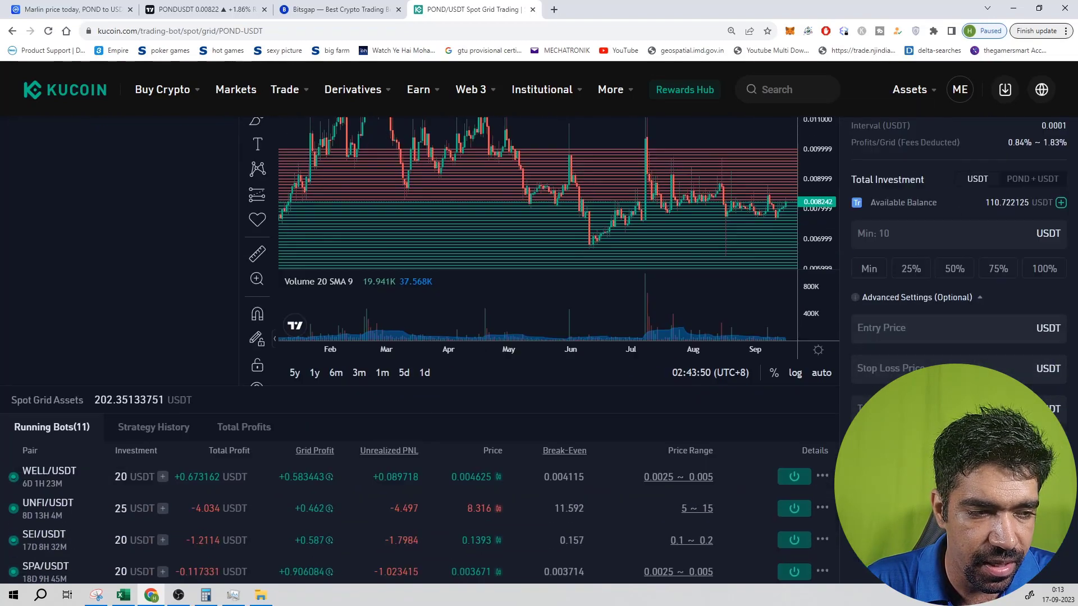
{"action": "left_click", "coordinate": [894, 370]}
{"action": "scroll", "coordinate": [894, 371], "scroll_direction": "up", "scroll_amount": 4}
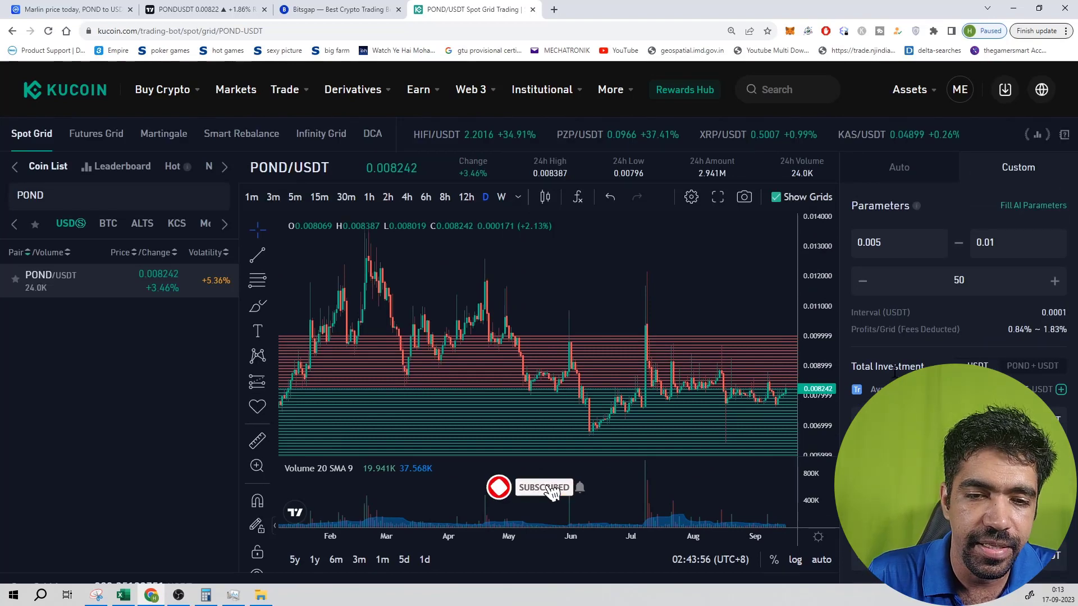
Step: Leave the KuCoin grid setup for Crypto Bubbles' top 100 coins by daily change
{"action": "scroll", "coordinate": [894, 370], "scroll_direction": "down", "scroll_amount": 2}
{"action": "scroll", "coordinate": [894, 371], "scroll_direction": "up", "scroll_amount": 2}
{"action": "left_click_drag", "start_coordinate": [996, 242], "coordinate": [948, 234]}
{"action": "scroll", "coordinate": [963, 258], "scroll_direction": "down", "scroll_amount": 2}
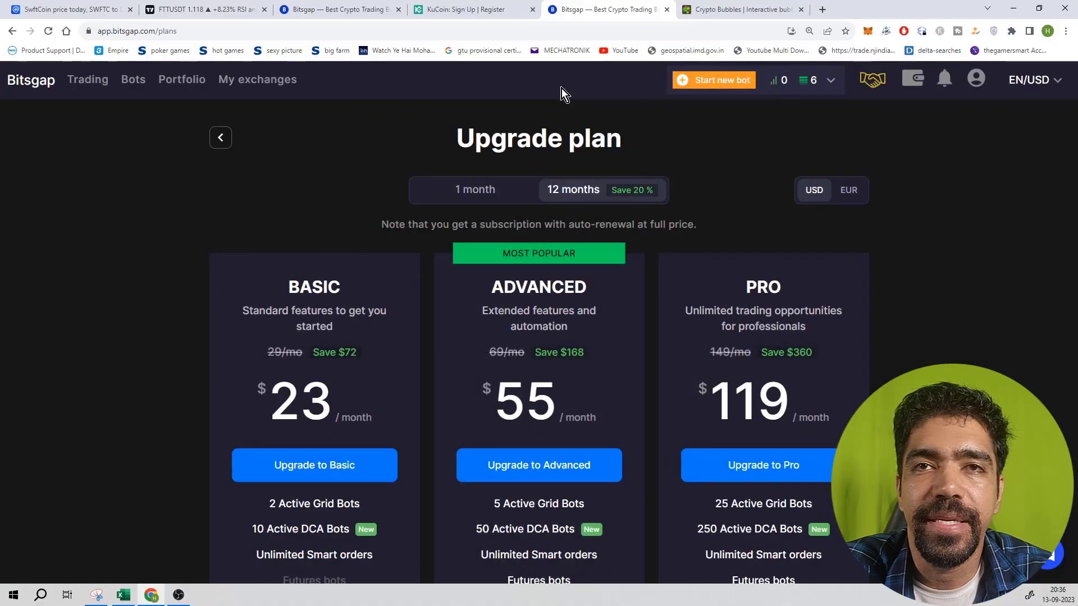
{"action": "left_click", "coordinate": [712, 9]}
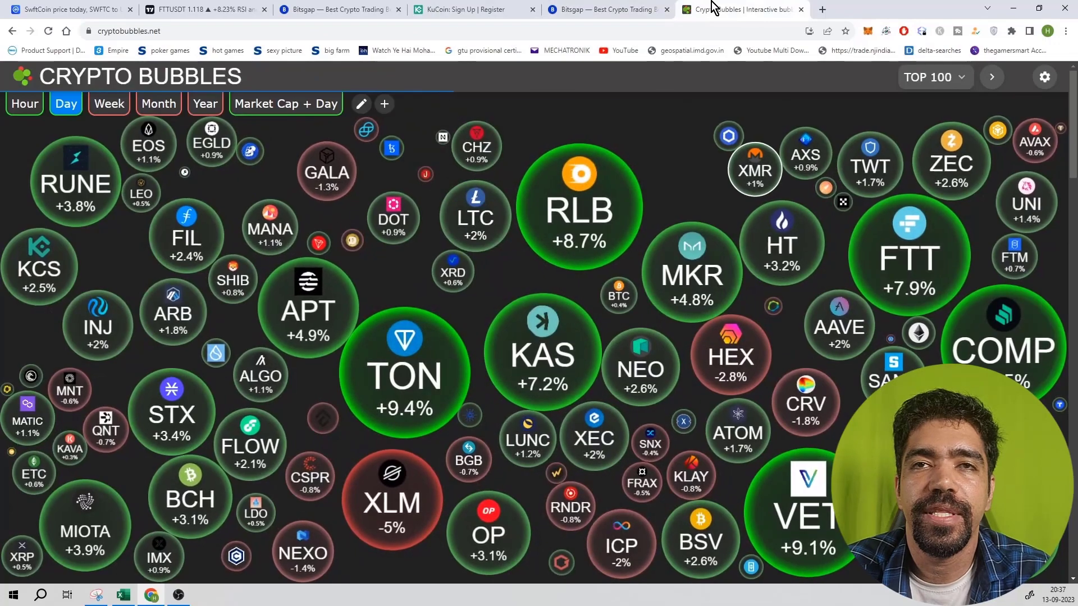